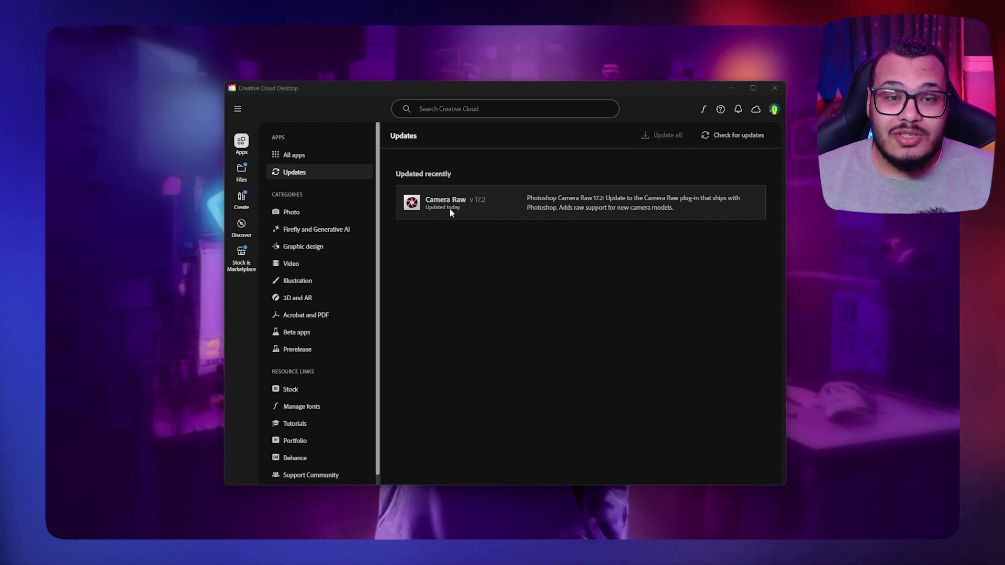
# - Look through the installed apps in Creative Cloud and view the other versions available for Premiere Pro
pyautogui.click(294, 155)
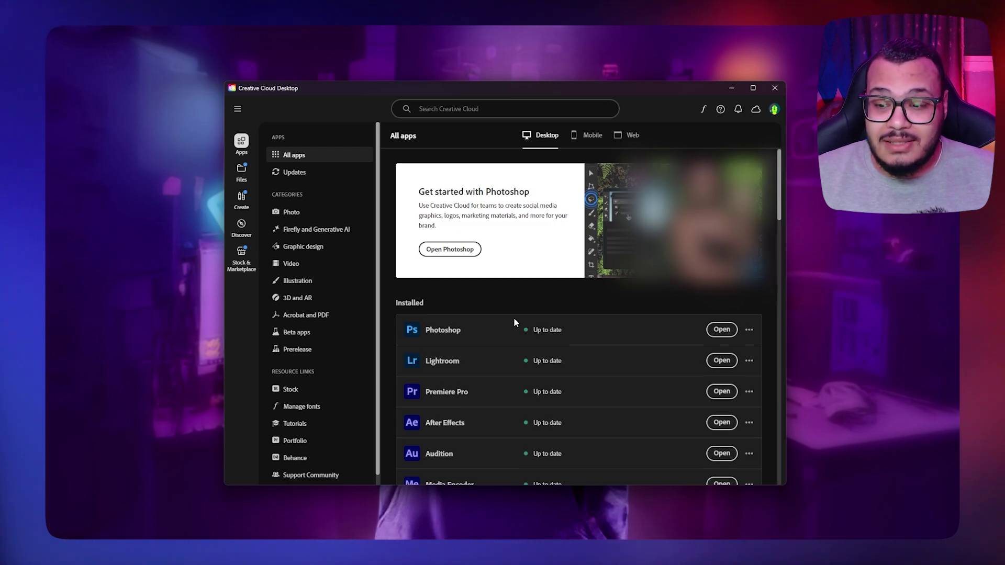
pyautogui.scroll(-3, 514, 317)
pyautogui.scroll(3, 563, 309)
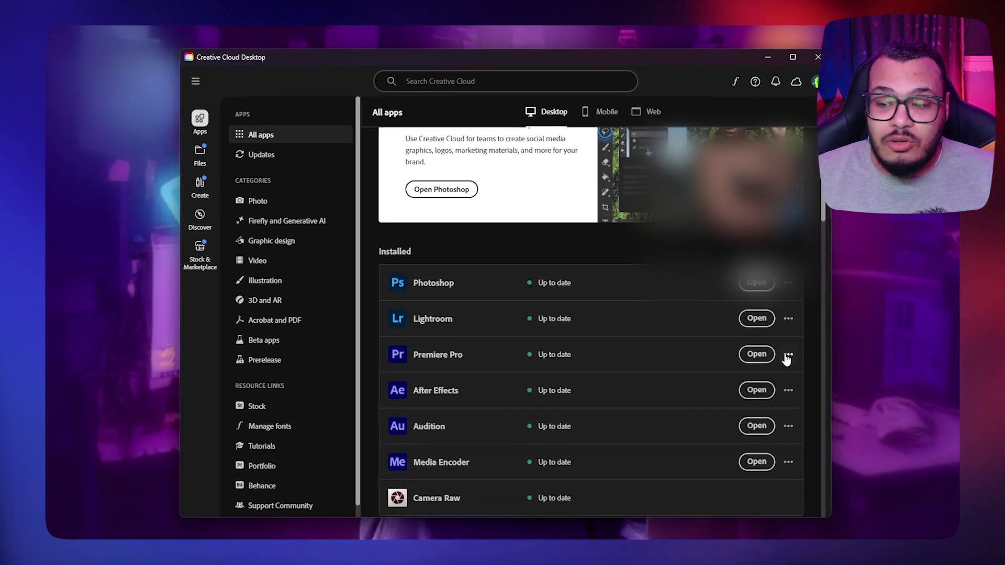
pyautogui.click(749, 344)
pyautogui.click(814, 390)
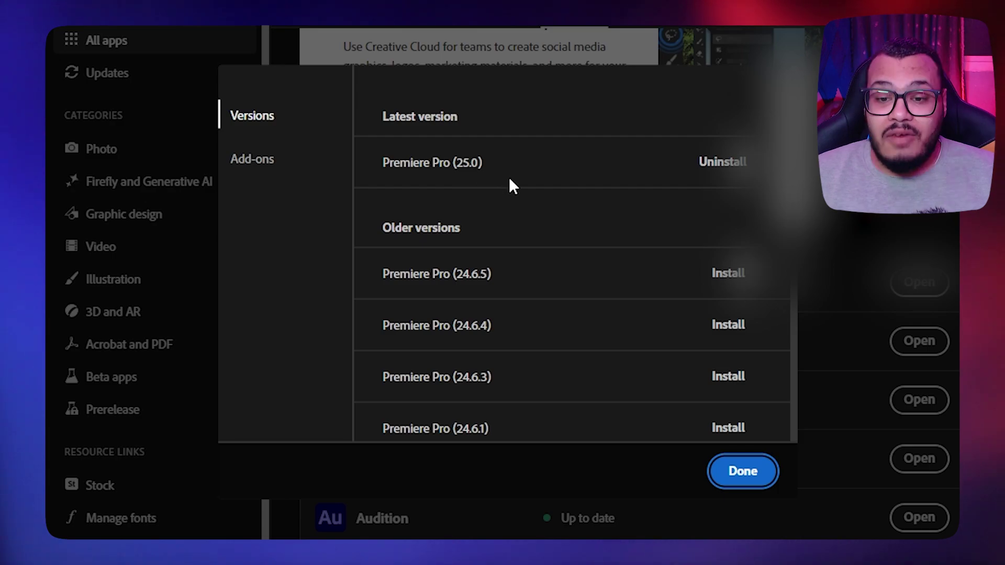
pyautogui.click(738, 474)
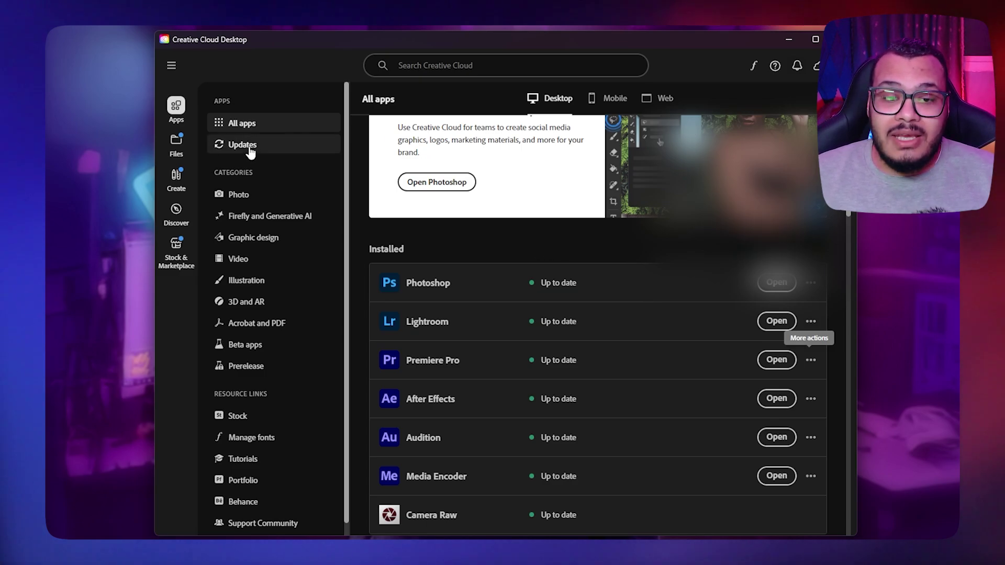
# - Check for app updates in Creative Cloud and from within Premiere Pro, dismissing the Adobe Updater message
pyautogui.click(233, 144)
pyautogui.click(805, 104)
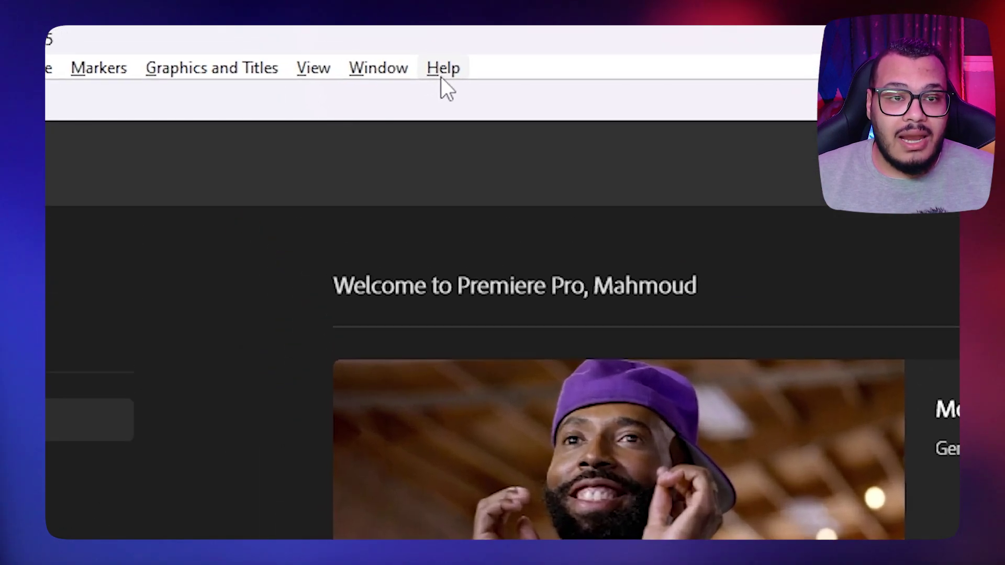
pyautogui.click(441, 69)
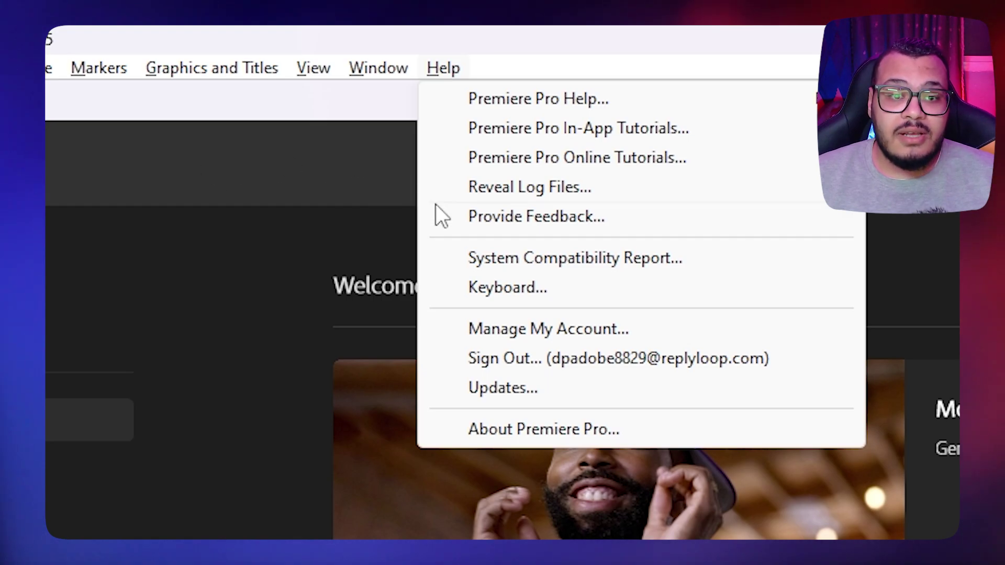
pyautogui.click(505, 390)
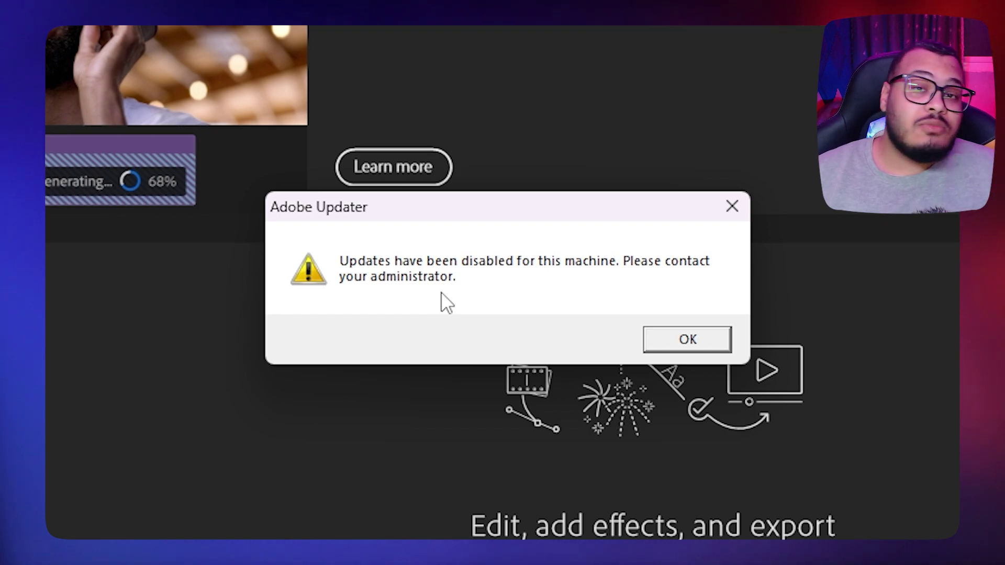
pyautogui.click(679, 345)
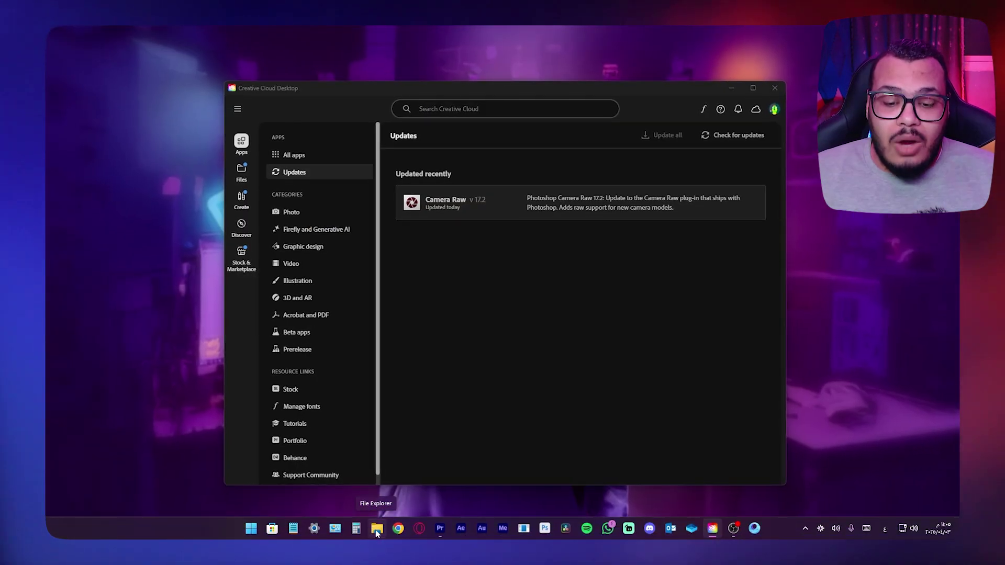
# - In File Explorer, open the folder C:\Program Files (x86)\Common Files\Adobe\AAMUpdaterInventory\1.0
pyautogui.click(376, 529)
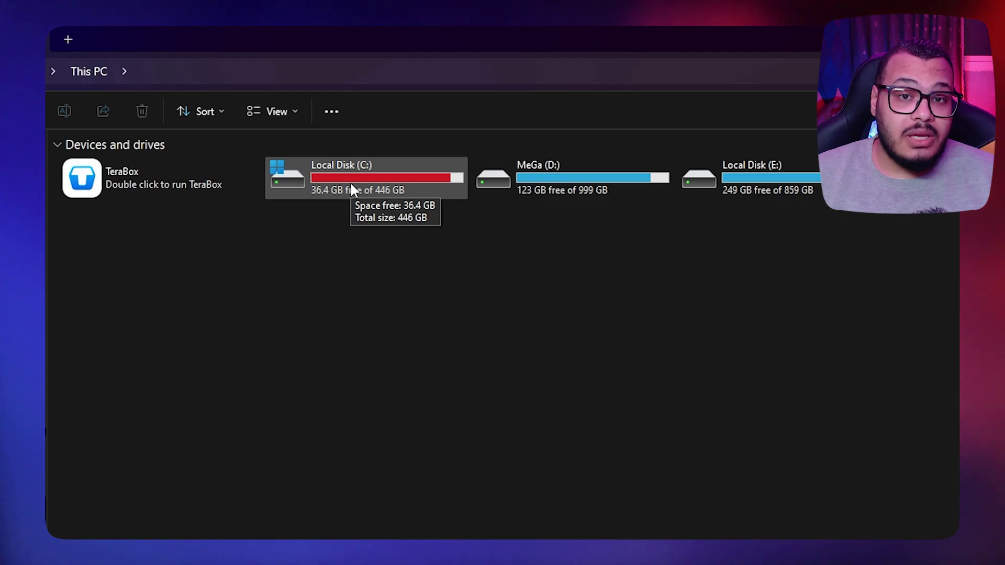
pyautogui.doubleClick(311, 176)
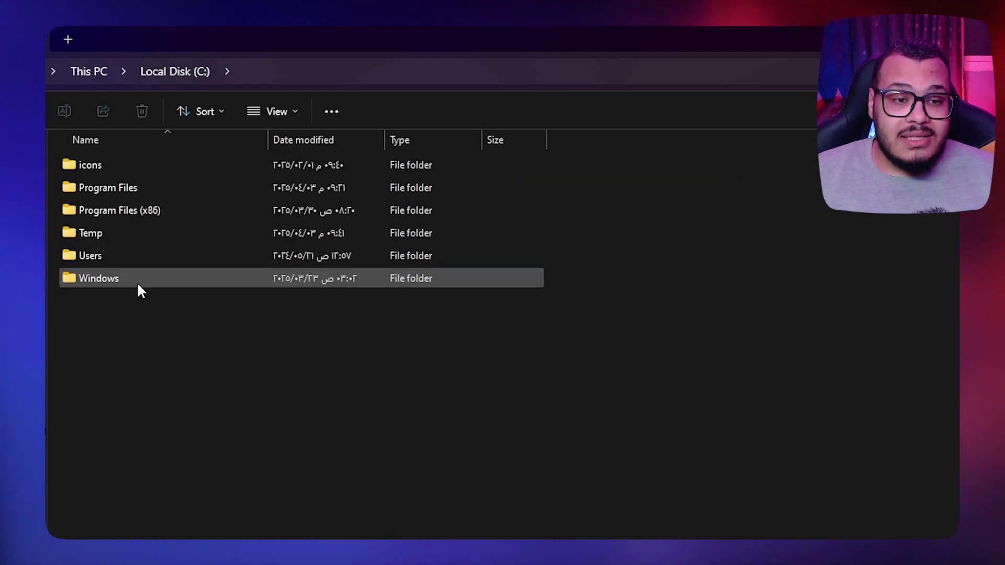
pyautogui.click(121, 210)
pyautogui.doubleClick(120, 209)
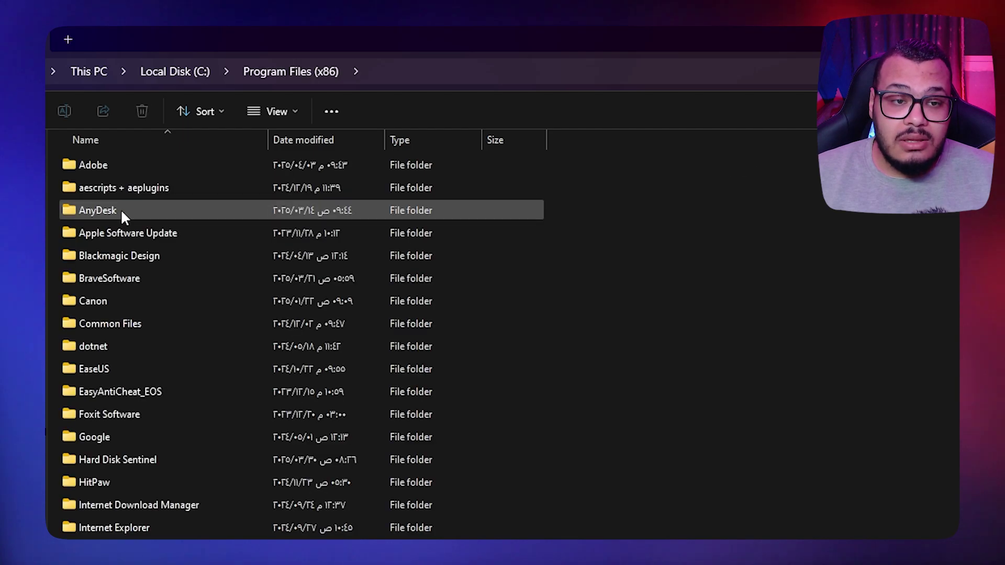
pyautogui.doubleClick(140, 322)
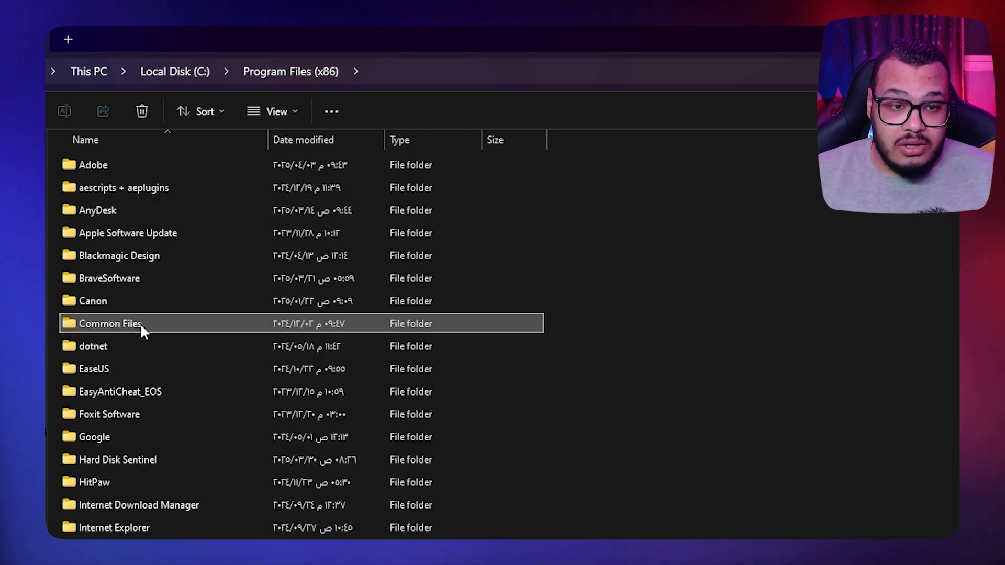
pyautogui.doubleClick(114, 169)
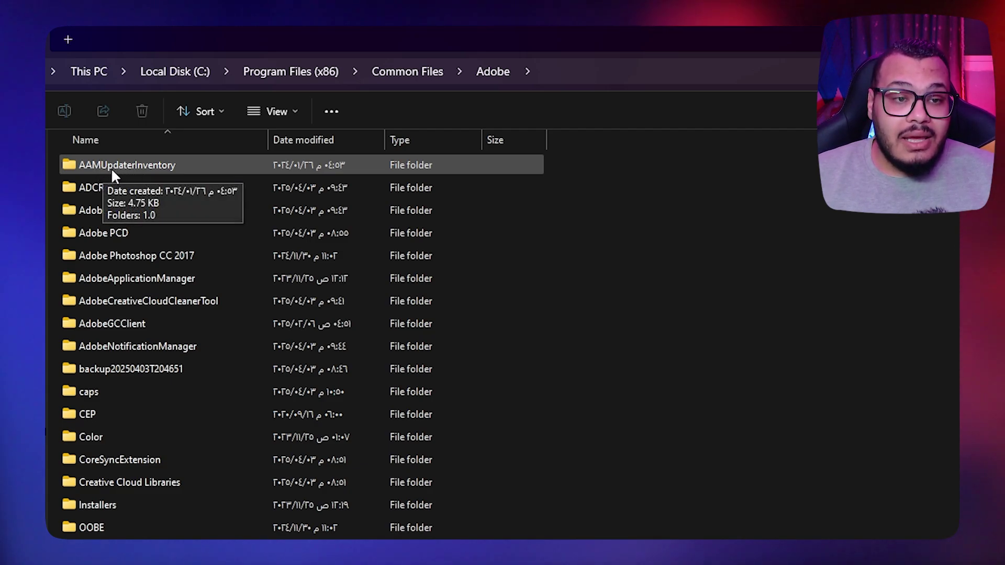
pyautogui.doubleClick(128, 165)
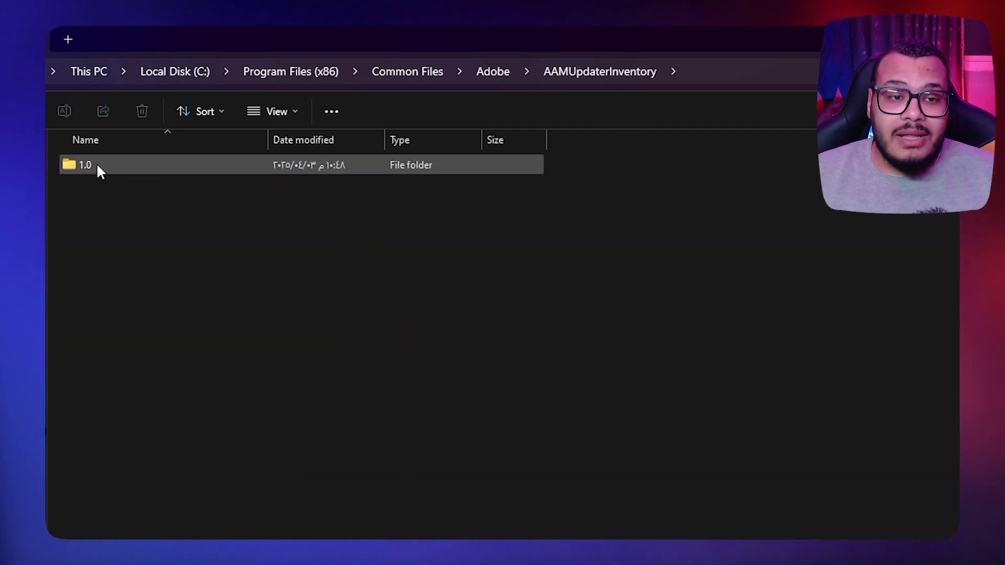
pyautogui.doubleClick(97, 165)
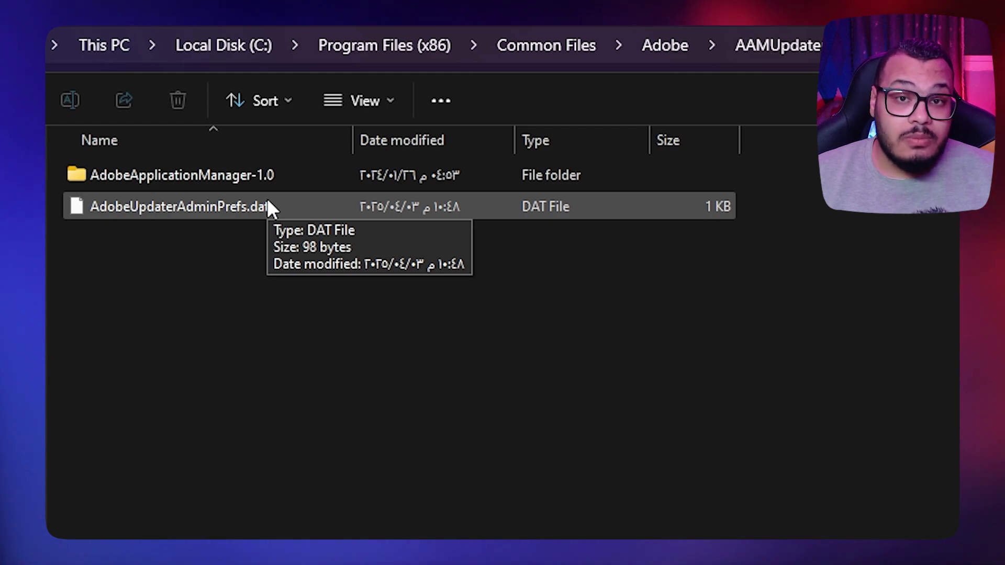
# - Rename the file AdobeUpdaterAdminPrefs.dat to AdobeUpdaterAdminPrefs00.dat
pyautogui.click(174, 208)
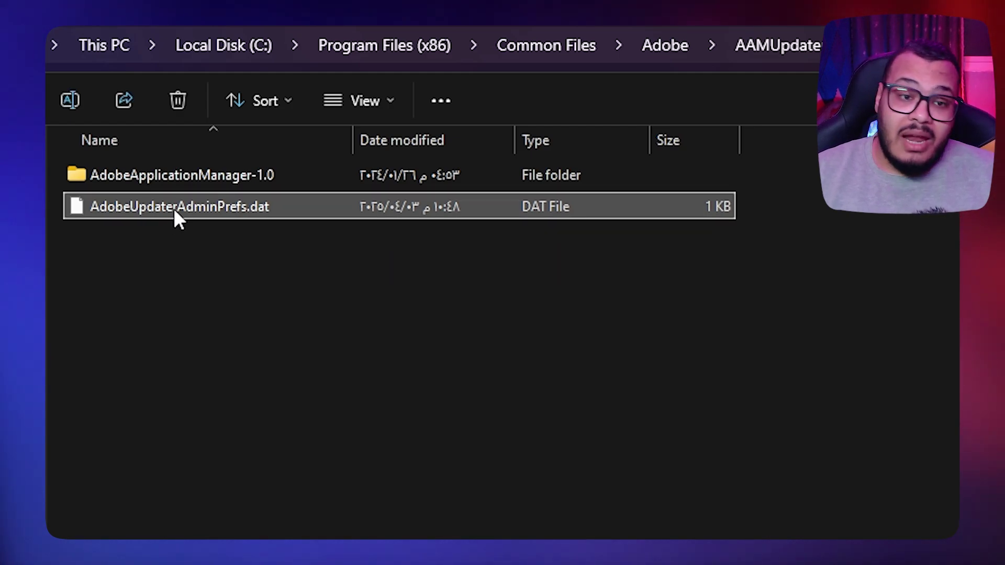
pyautogui.click(246, 209)
pyautogui.click(250, 209)
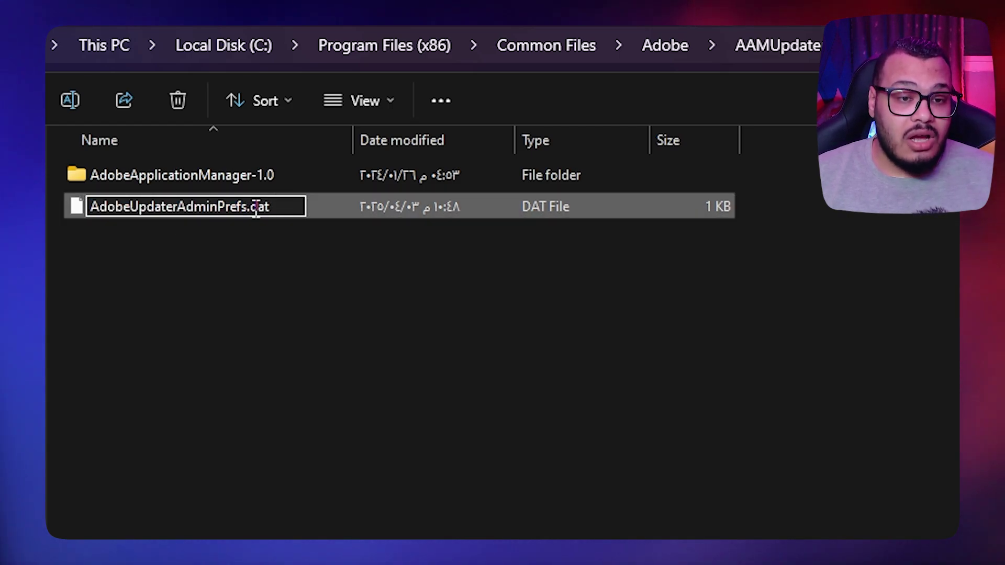
pyautogui.write('00')
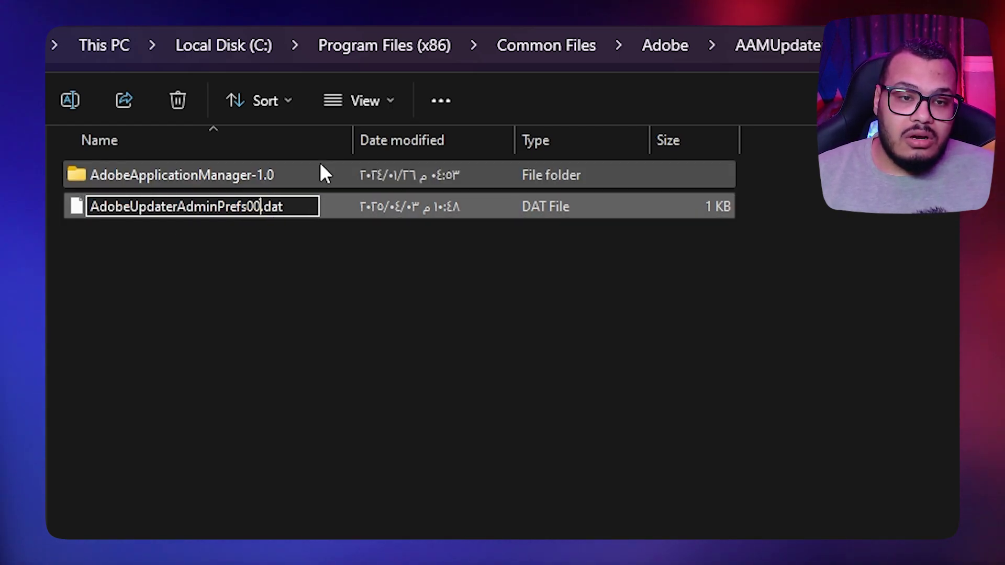
pyautogui.press('Return')
pyautogui.click(500, 386)
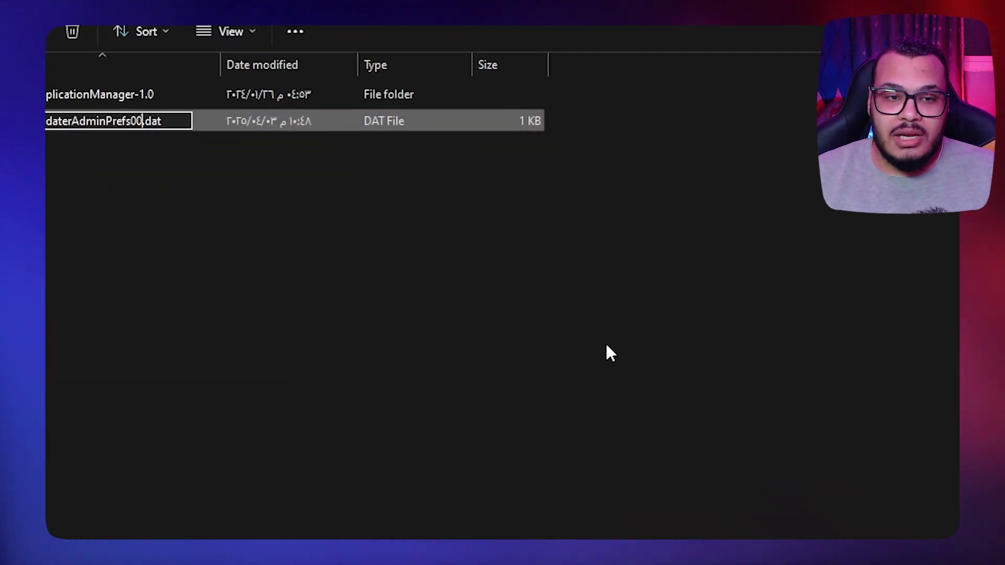
pyautogui.click(242, 244)
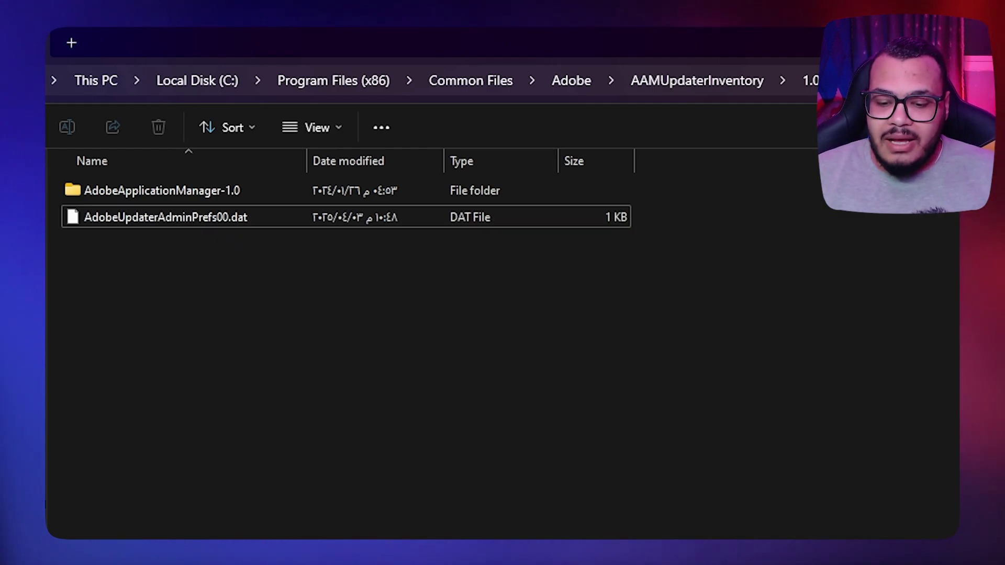
# - Switch to Premiere Pro, request updates from there, and check for new updates in Creative Cloud
pyautogui.hotkey('alt', 'Tab')
pyautogui.press('Tab')
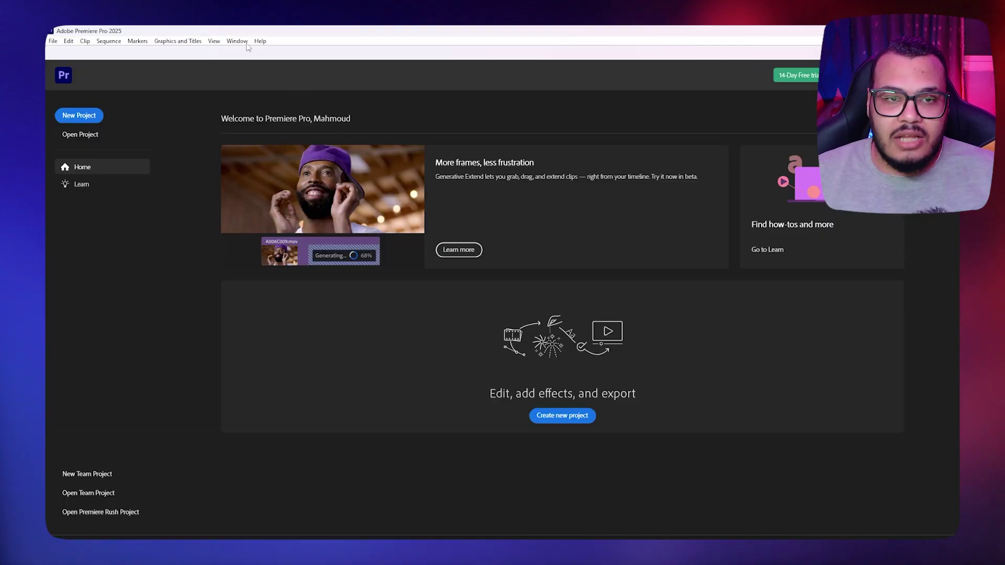
pyautogui.click(260, 41)
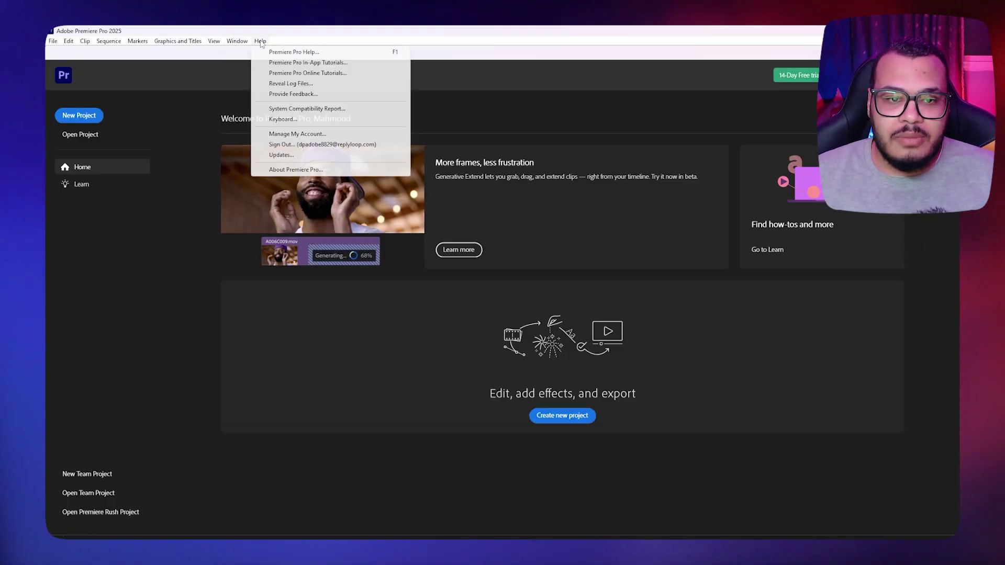
pyautogui.click(293, 155)
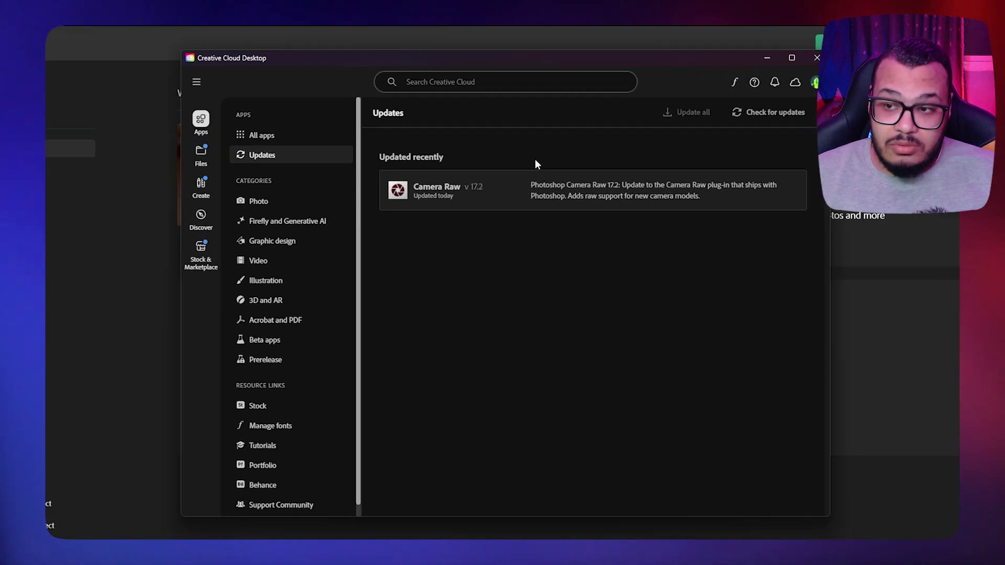
pyautogui.click(777, 97)
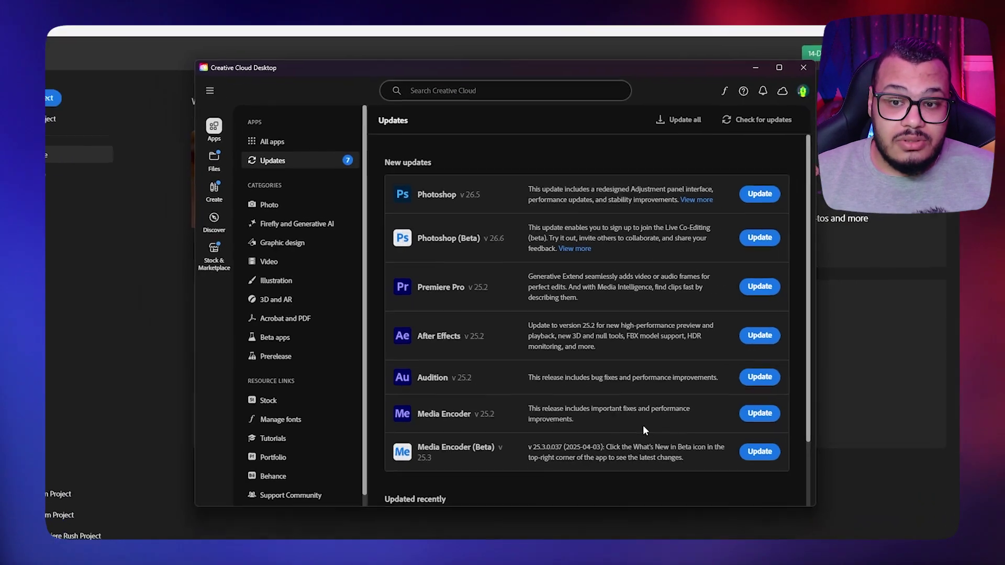
# - Permanently delete AdobeUpdaterAdminPrefs00.dat from the 1.0 folder with administrator permission, and return to Creative Cloud
pyautogui.hotkey('alt', 'Tab')
pyautogui.hotkey('alt', 'Tab')
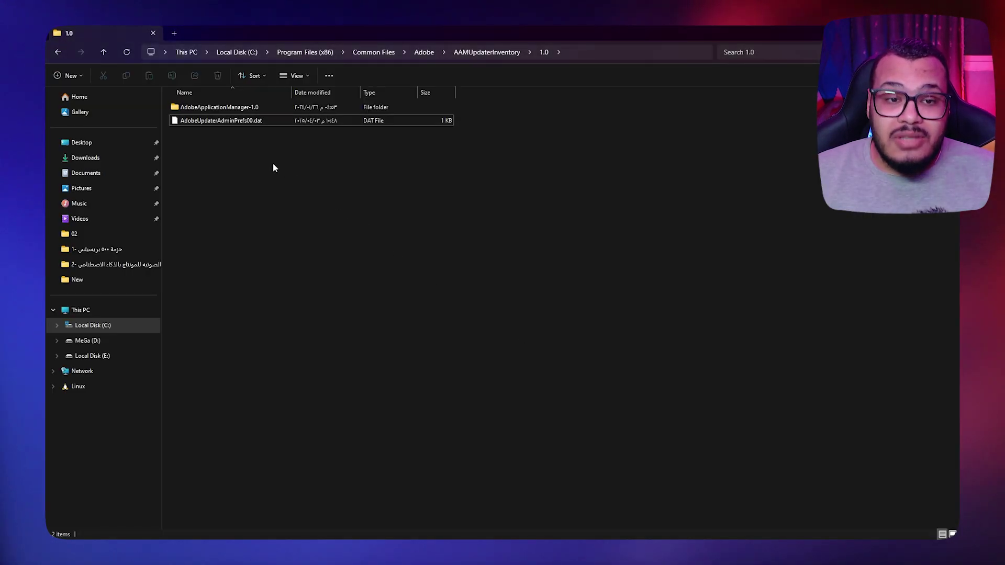
pyautogui.click(237, 121)
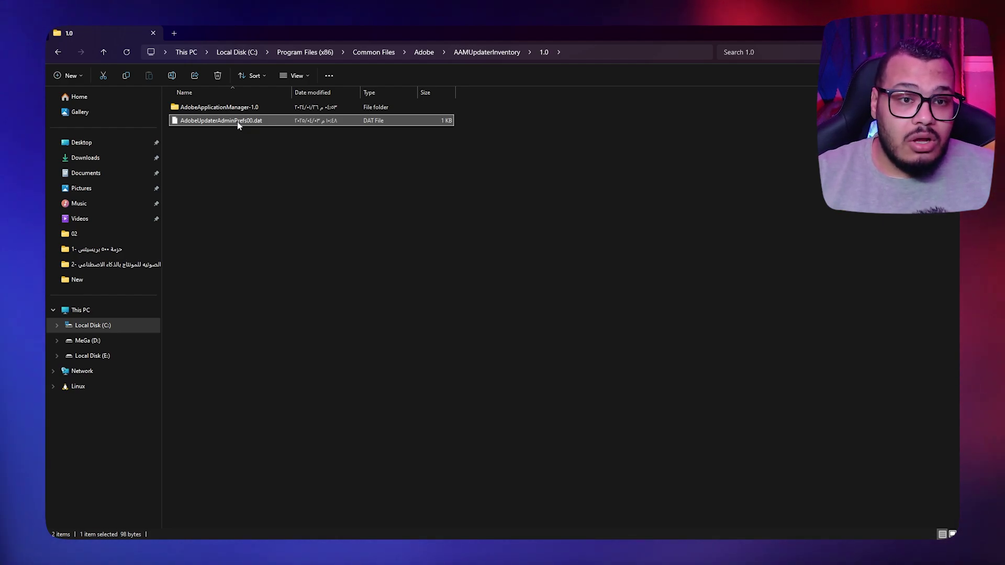
pyautogui.hotkey('shift', 'Delete')
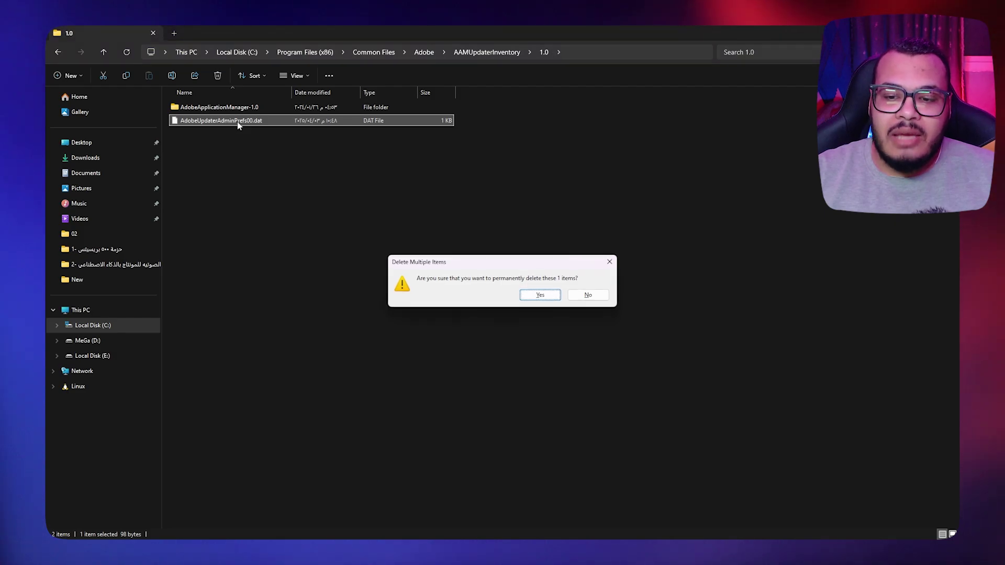
pyautogui.press('Return')
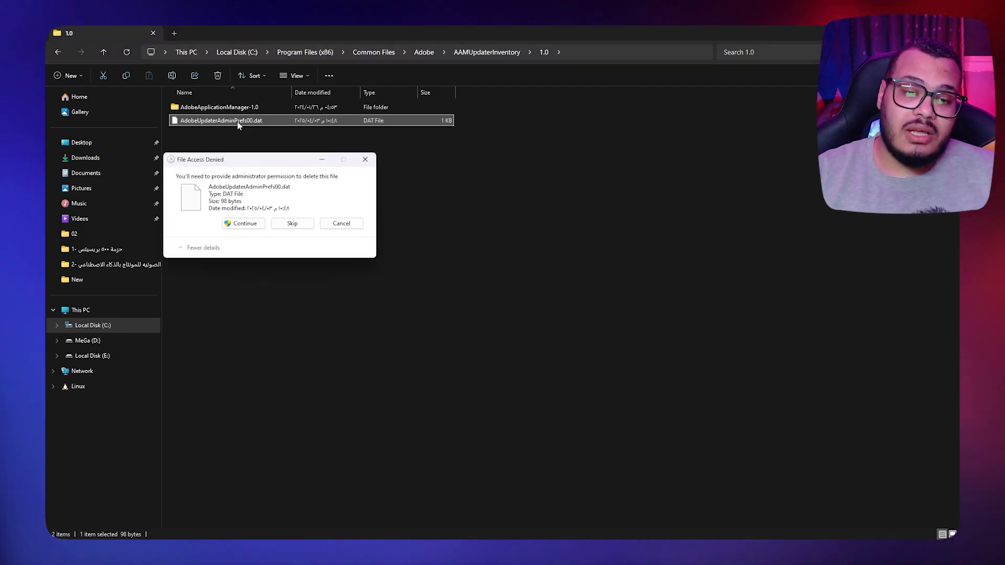
pyautogui.press('Return')
pyautogui.hotkey('alt', 'Tab')
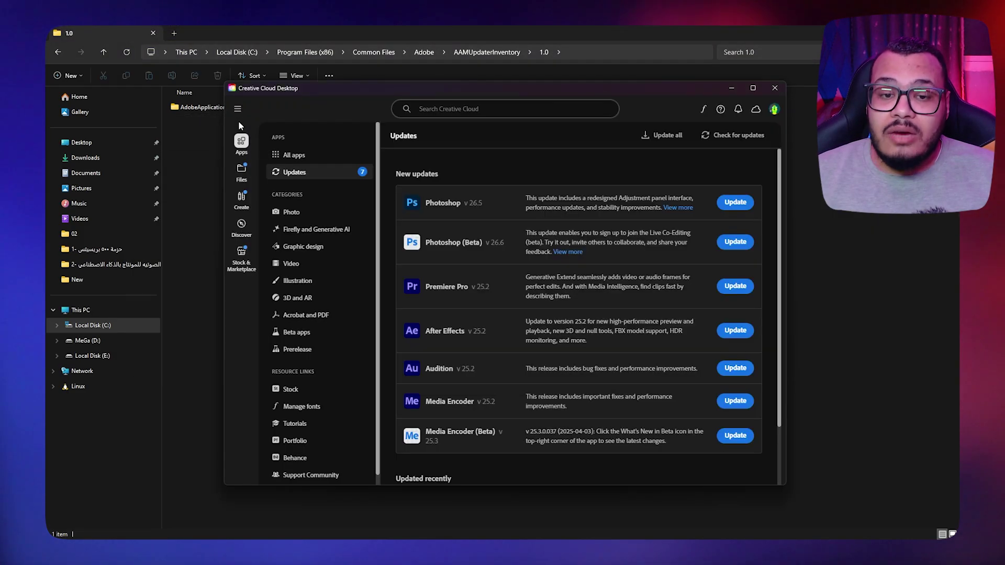